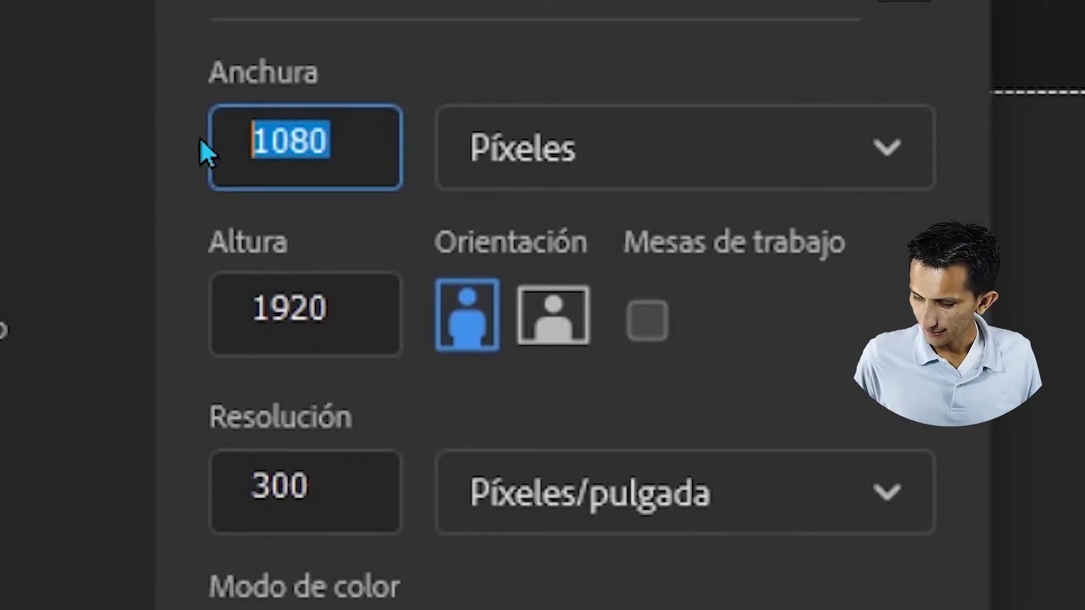
Step: Set the new document's width to 1080 pixels and its height to 1920 pixels
text(1080)
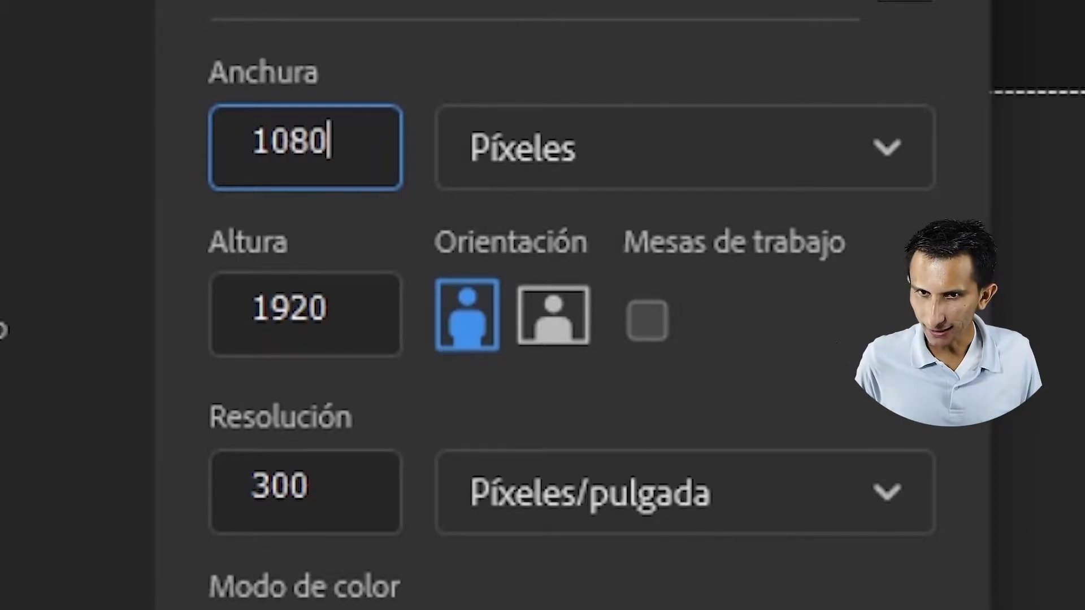
click(337, 314)
click(339, 119)
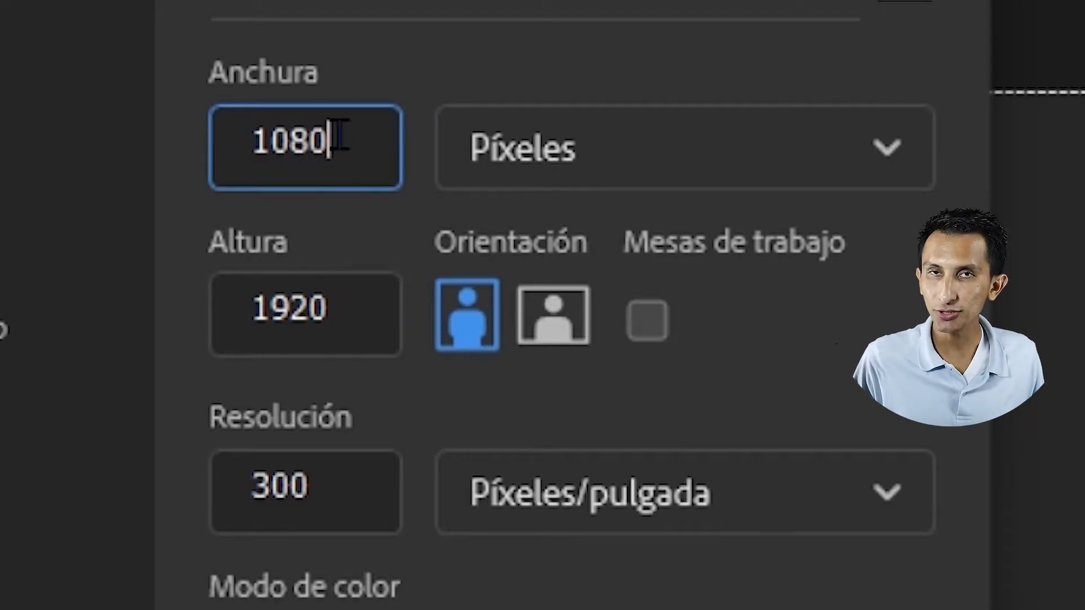
click(339, 300)
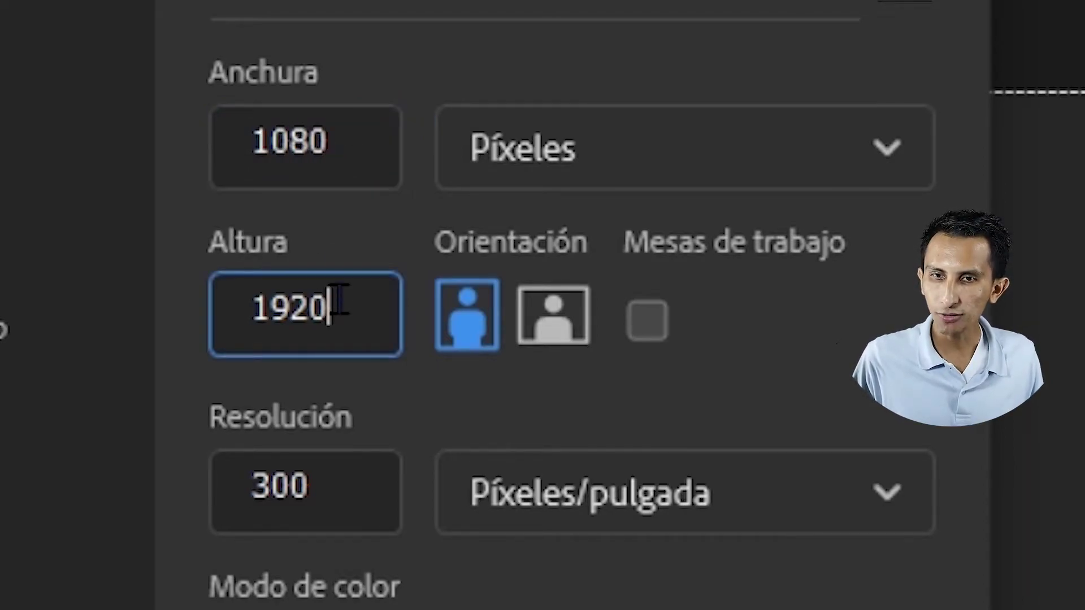
drag(339, 302, 211, 303)
text(1)
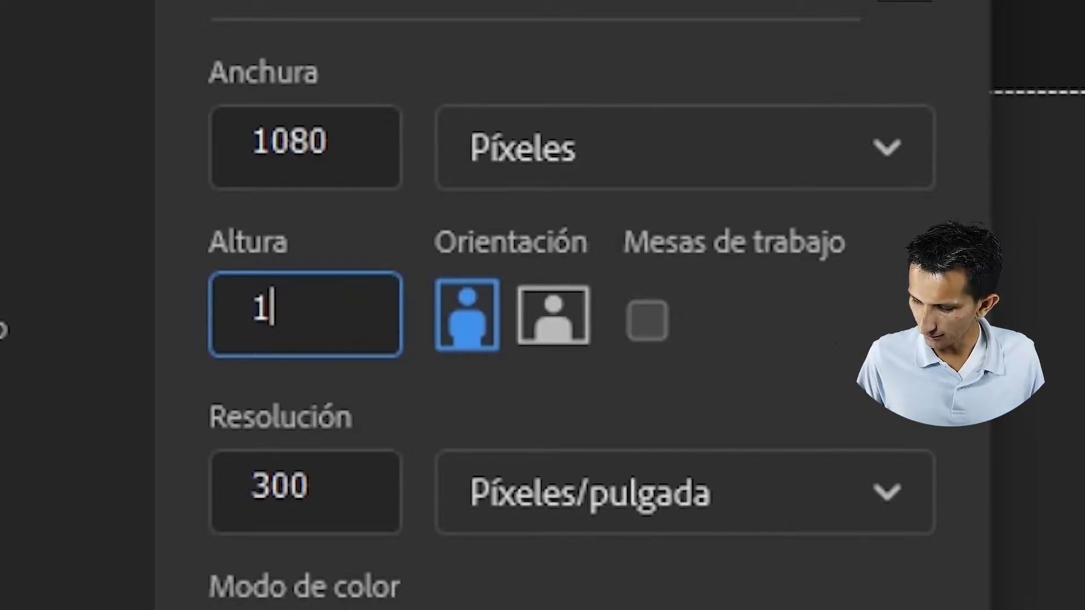
text(920)
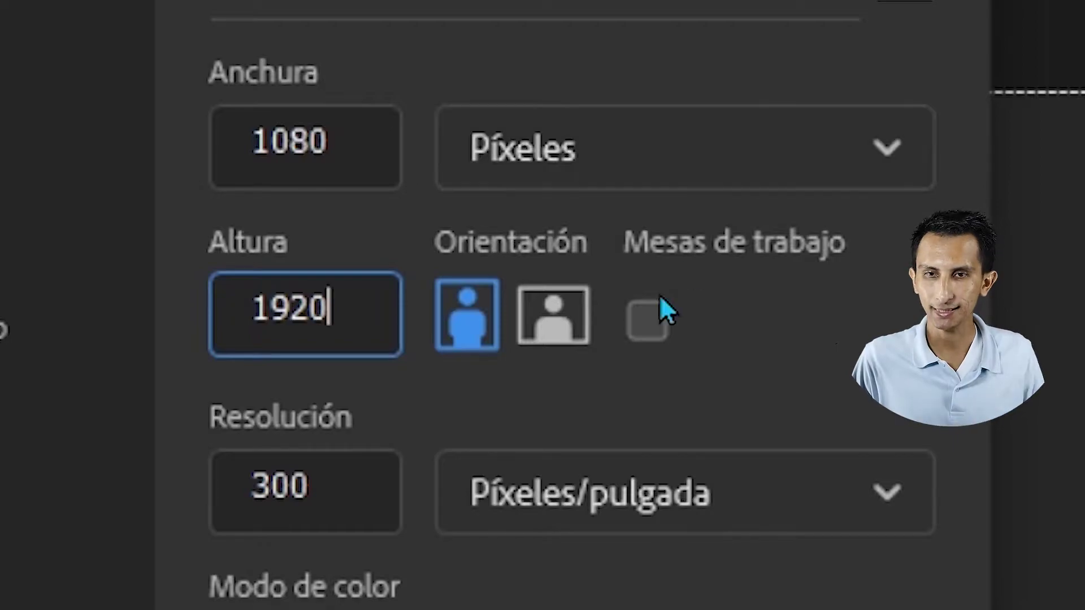
Step: Create the vertical document at 300 pixels per inch and dismiss the notice about automatic preset synchronization
click(304, 459)
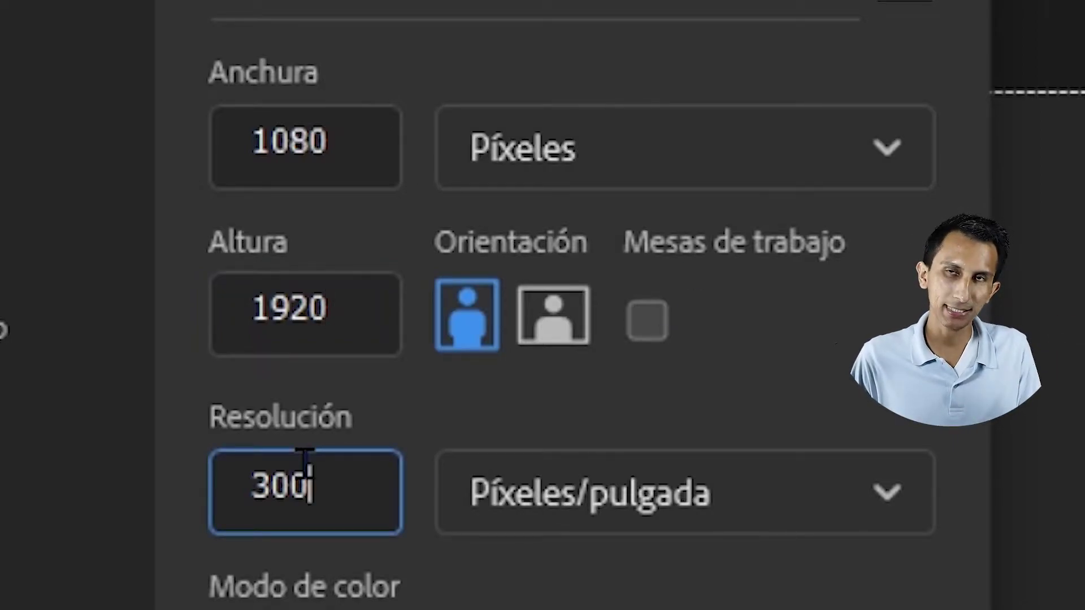
drag(290, 477, 232, 476)
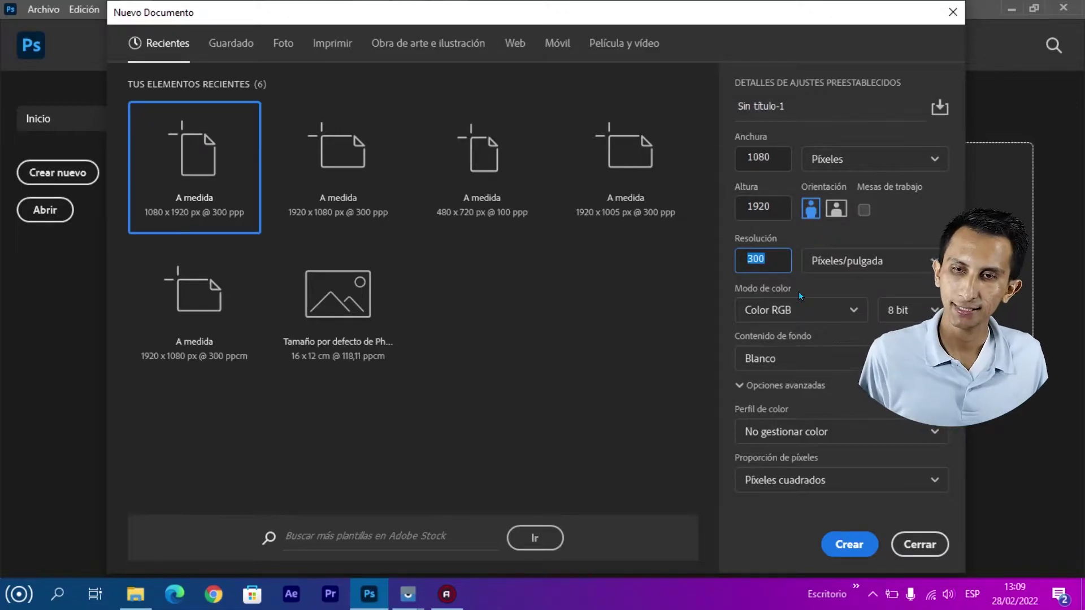
click(774, 159)
click(775, 205)
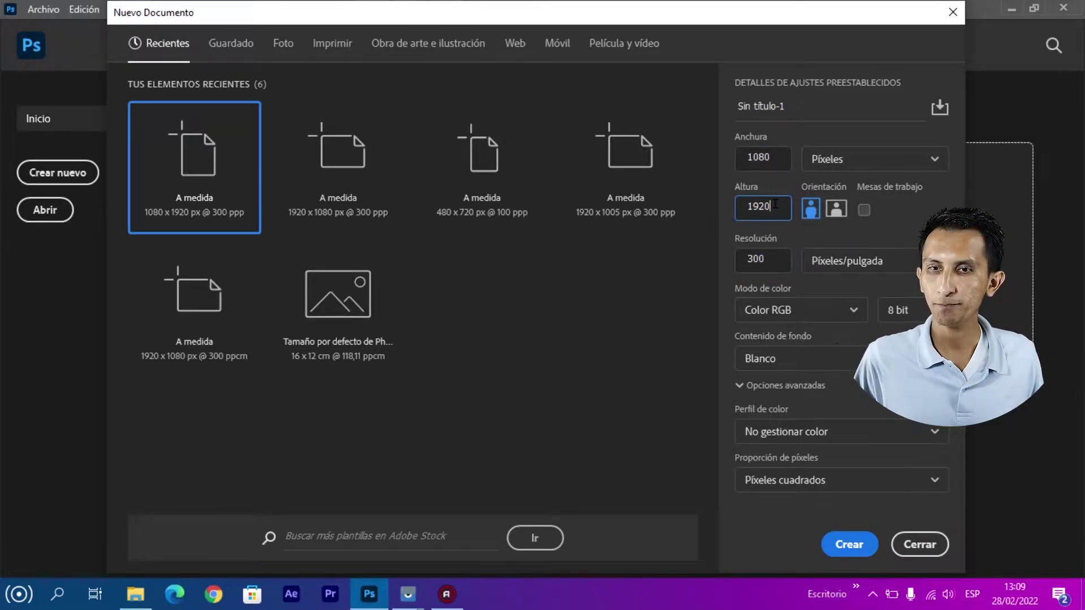
double_click(773, 260)
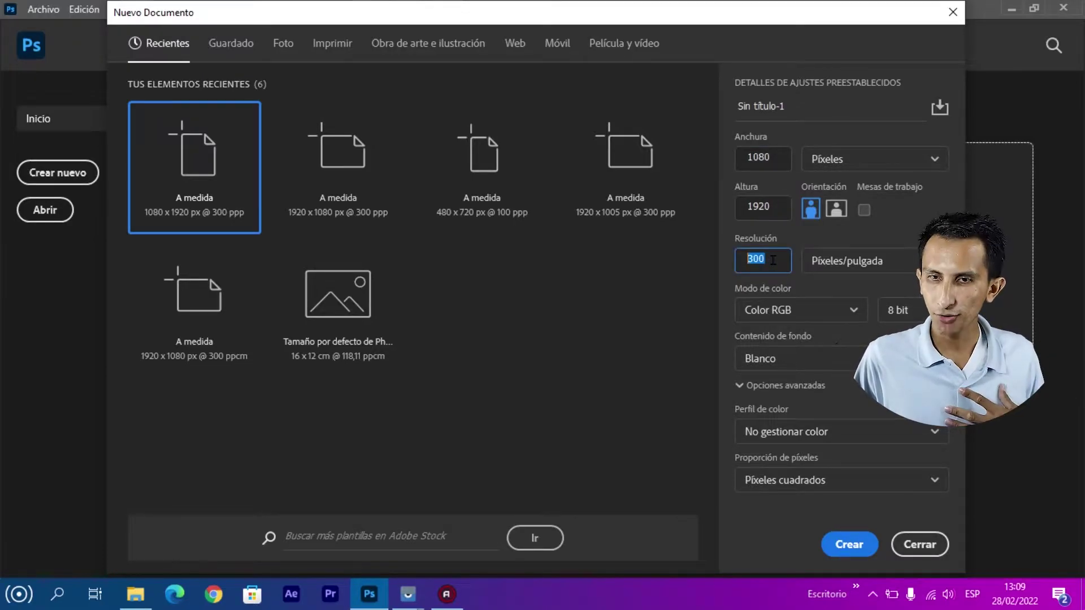
click(849, 546)
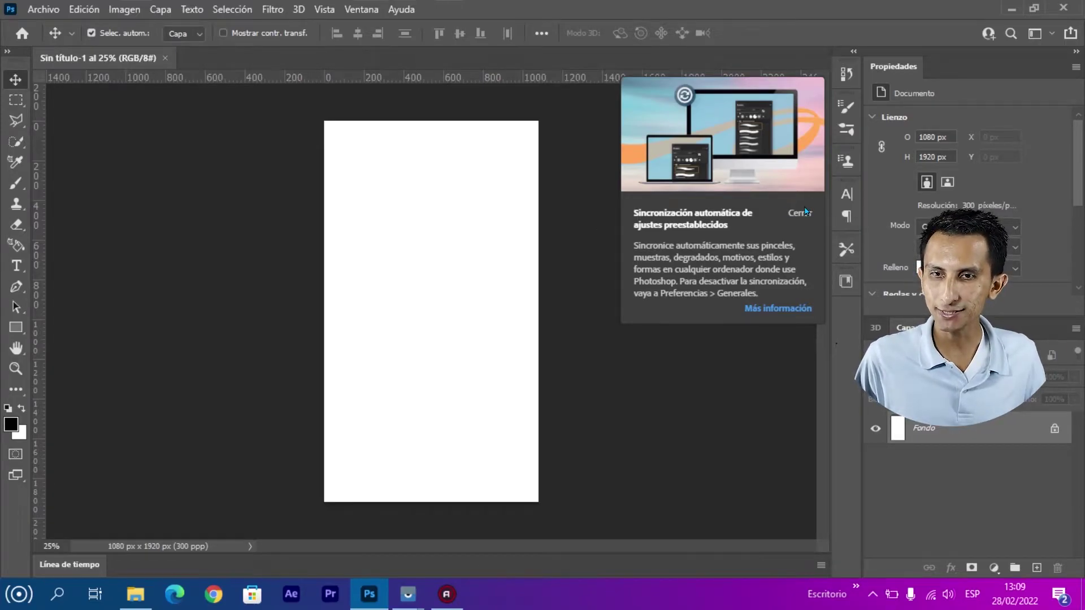
click(807, 212)
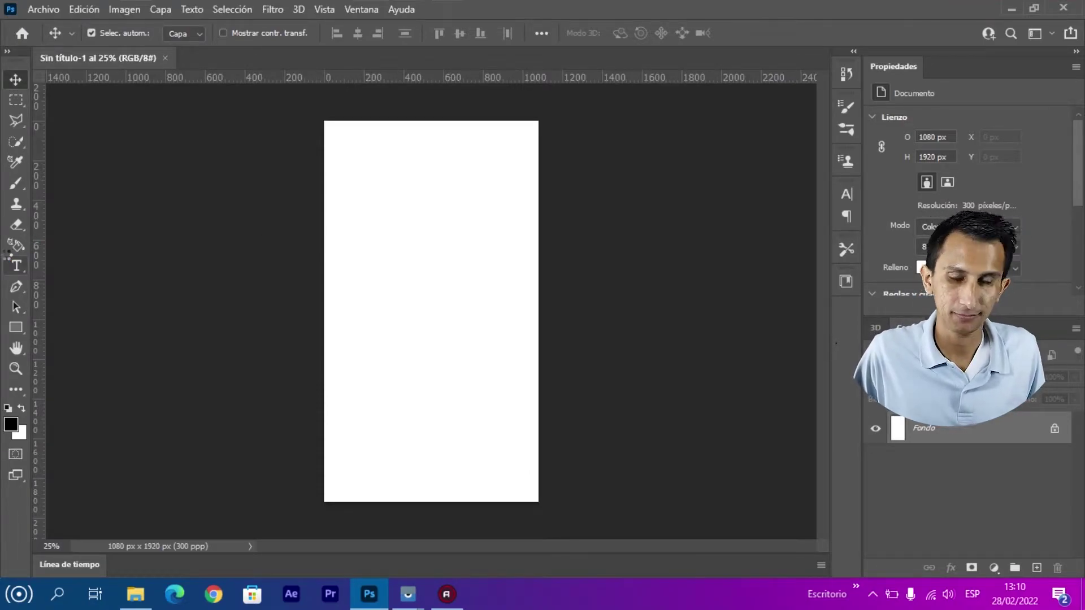
Step: Place orange 60 pt Algerian horizontal placeholder text near the canvas's upper edge, then cancel a second text entry
click(16, 265)
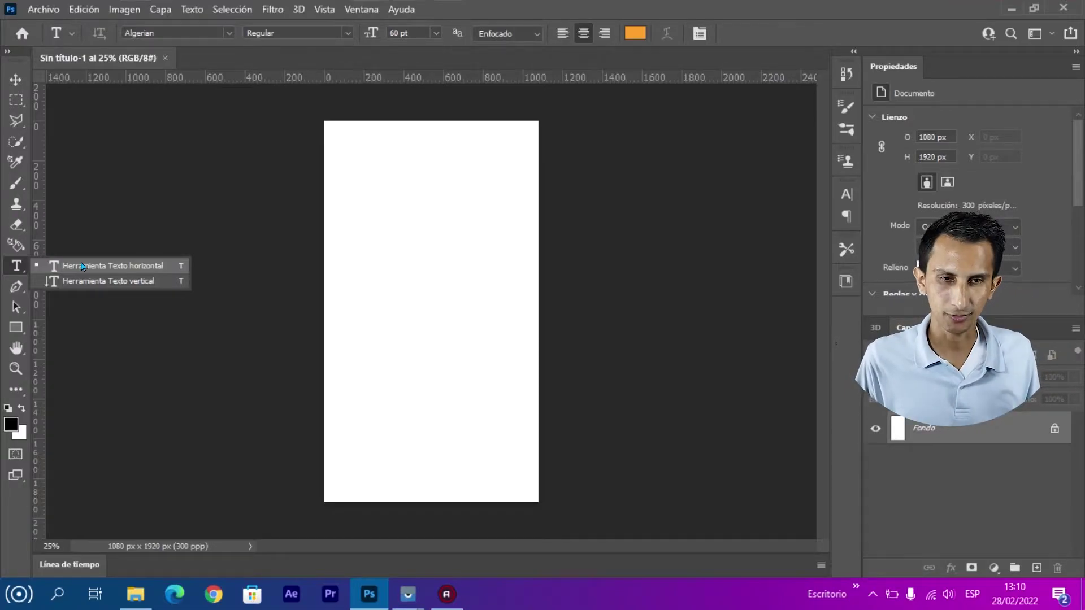
click(226, 200)
click(400, 185)
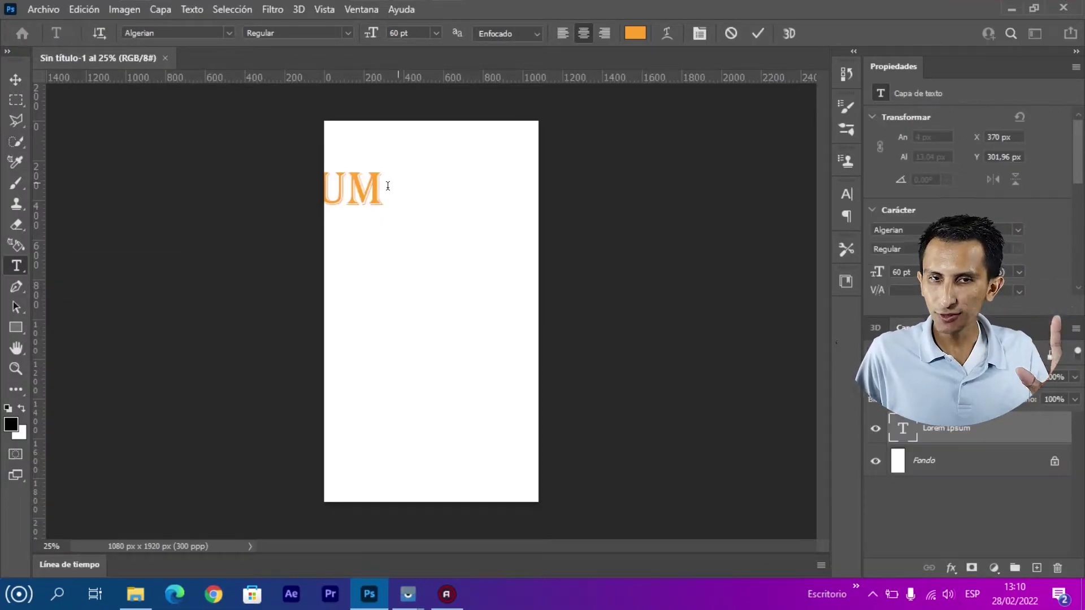
click(397, 178)
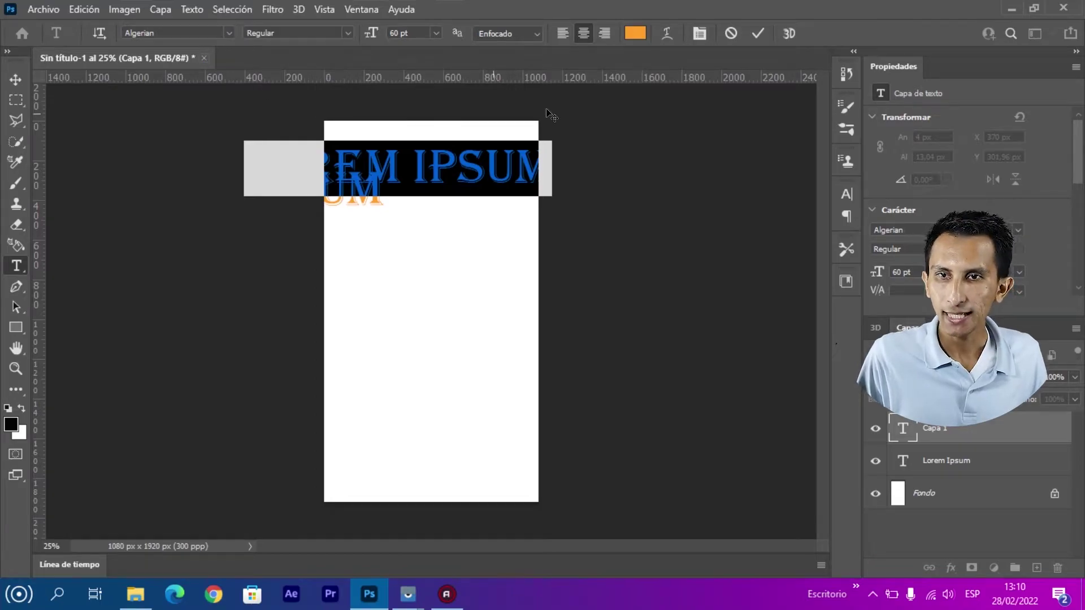
click(730, 34)
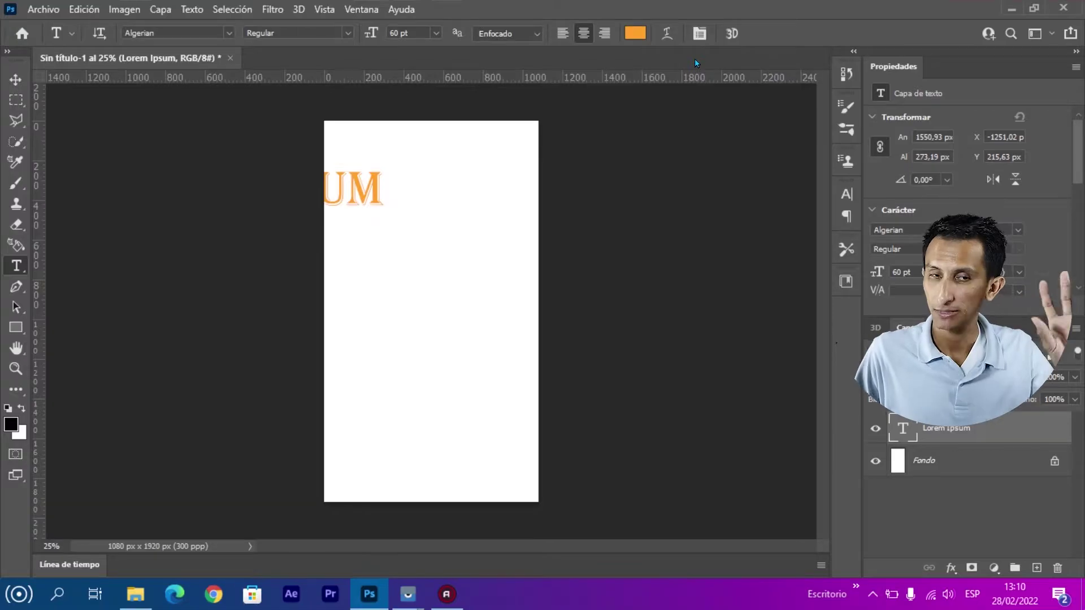
Step: Close the vertical document without saving and open the settings for a new document
click(229, 58)
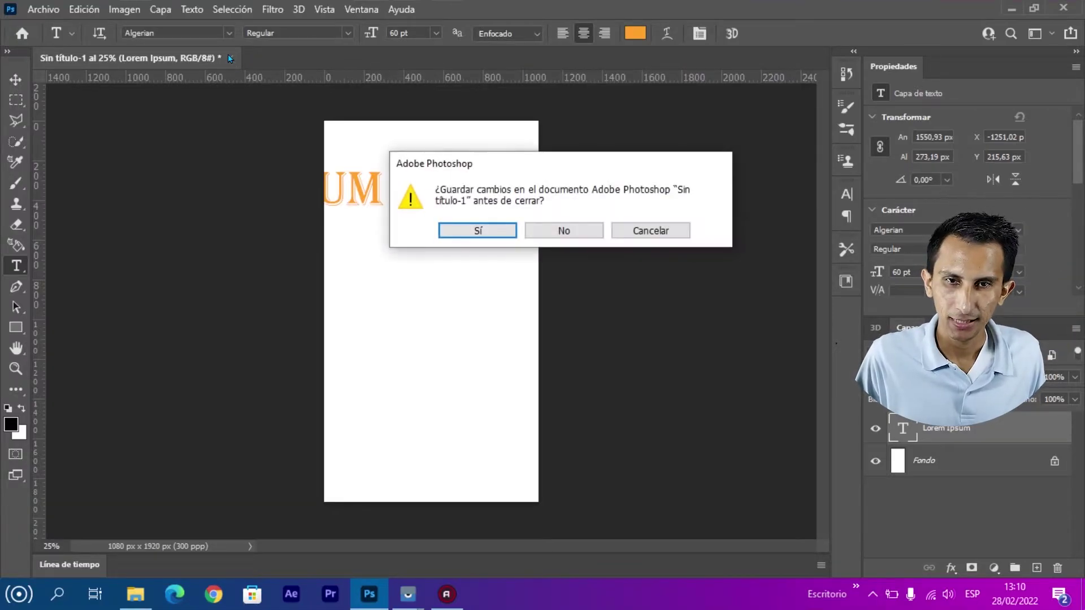
click(579, 231)
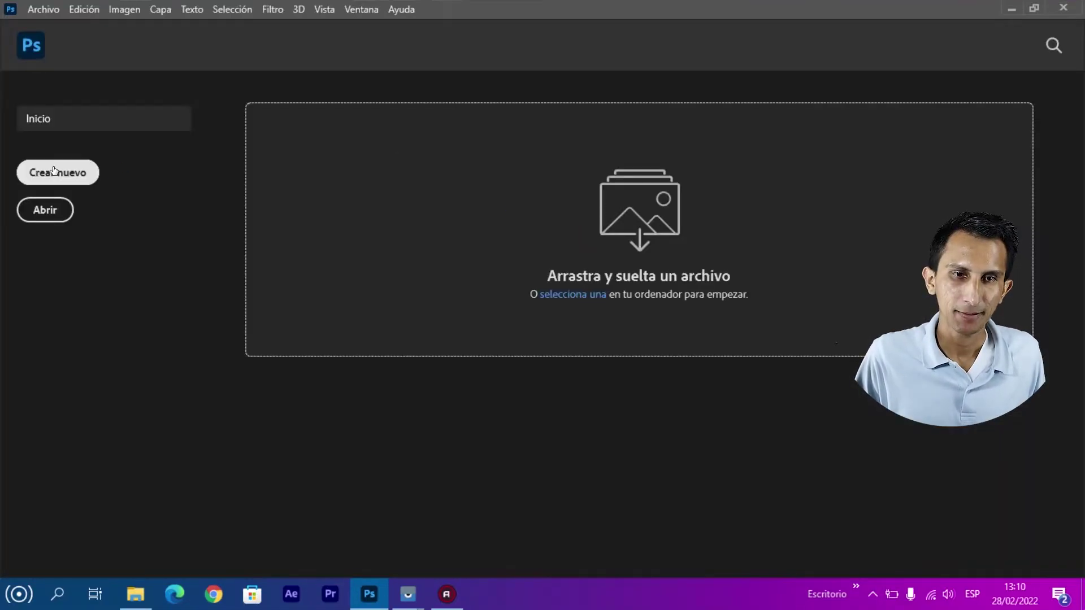
click(65, 180)
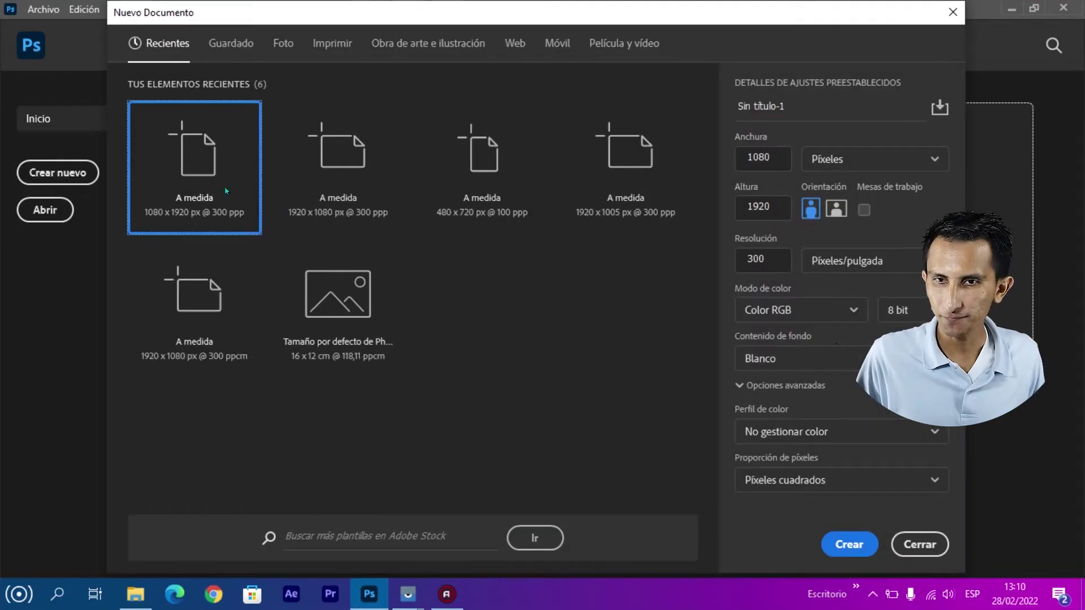
Step: Create a blank horizontal document 1920 pixels wide and 1080 pixels high, and fit it to the window
click(770, 156)
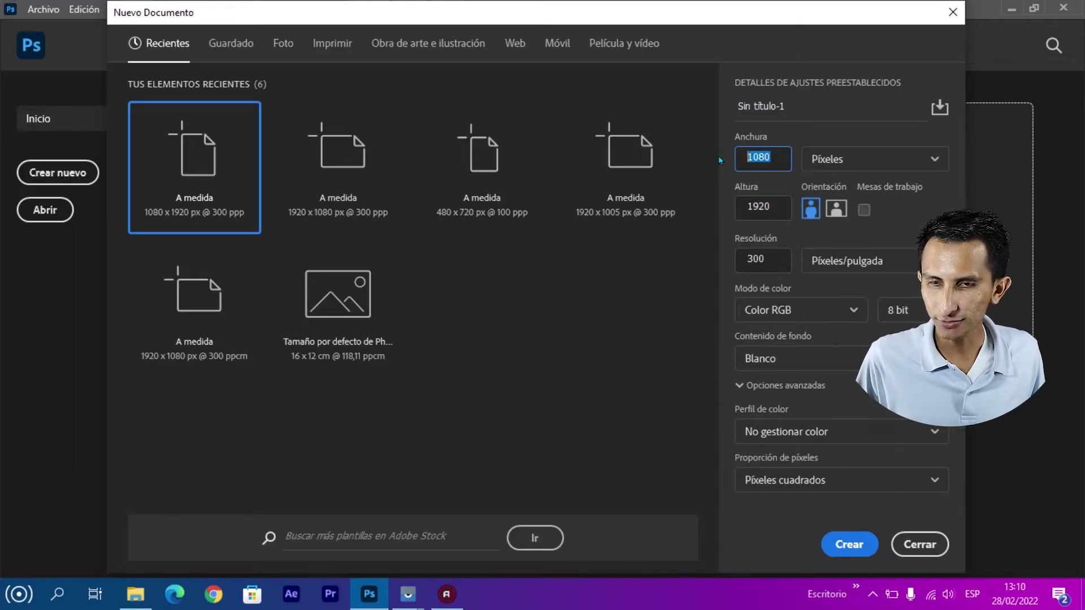
double_click(779, 154)
click(775, 156)
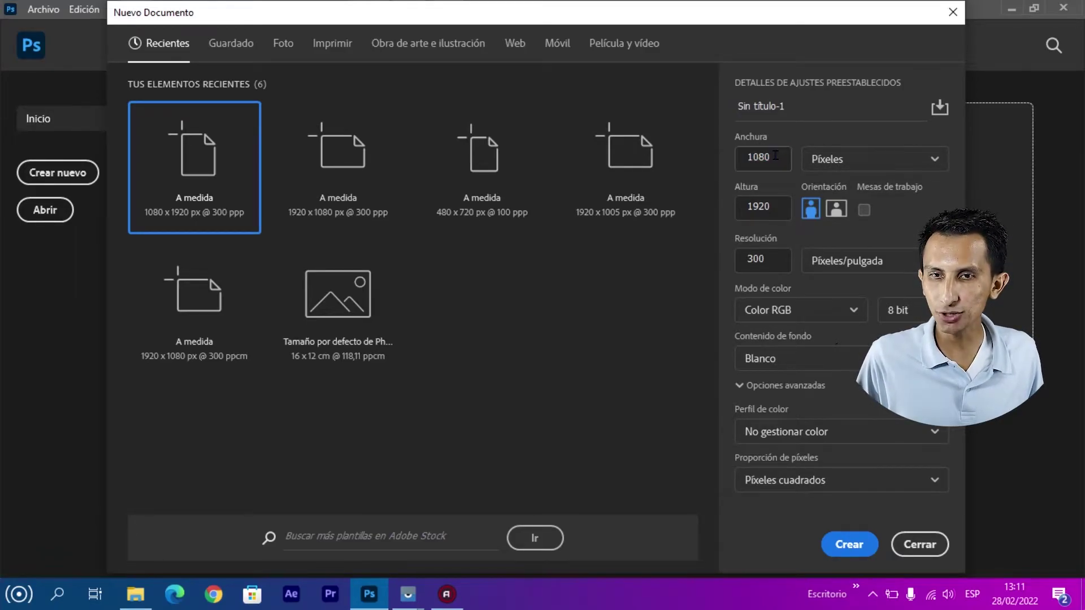
drag(775, 156, 740, 151)
text(1)
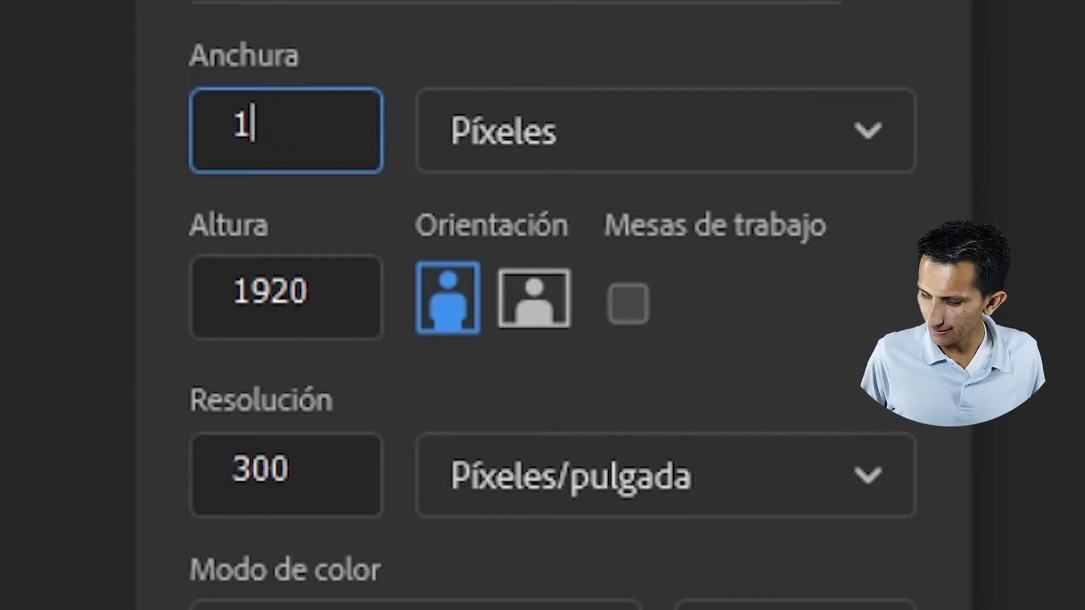
text(920)
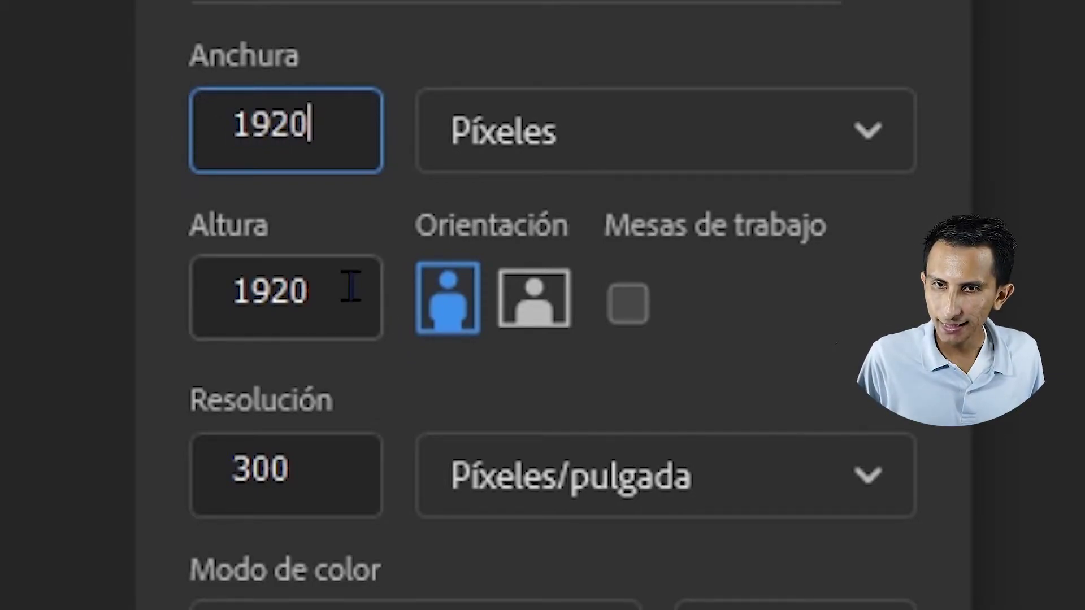
double_click(328, 271)
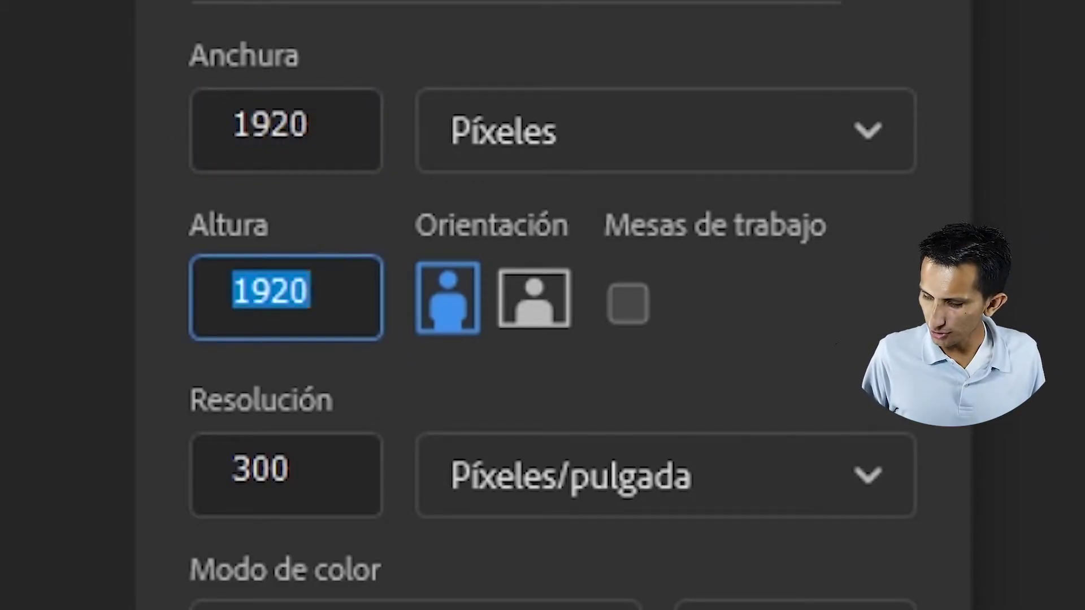
text(1080)
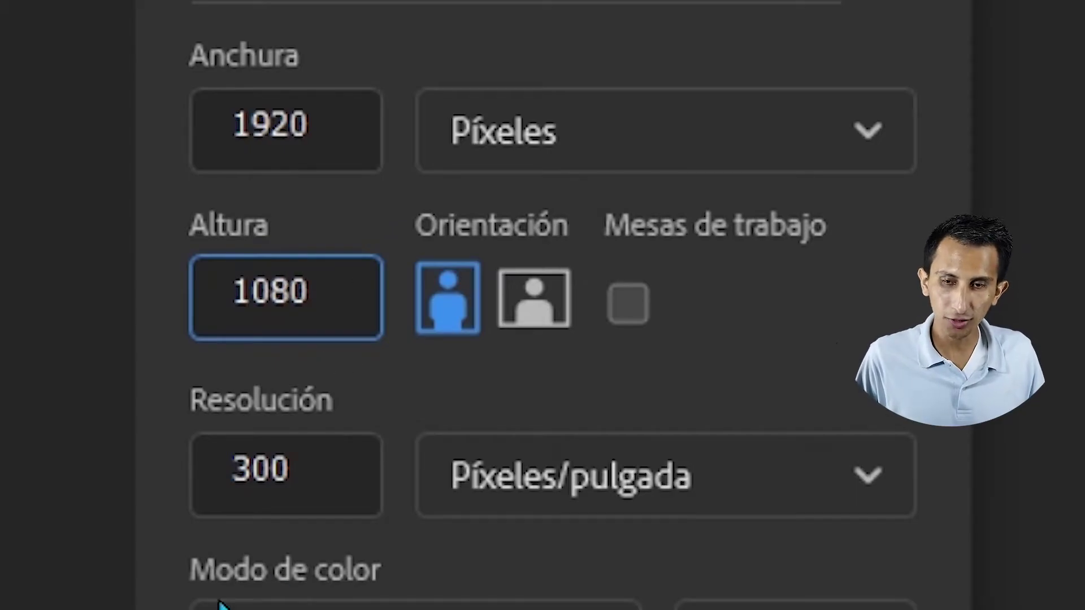
key(Return)
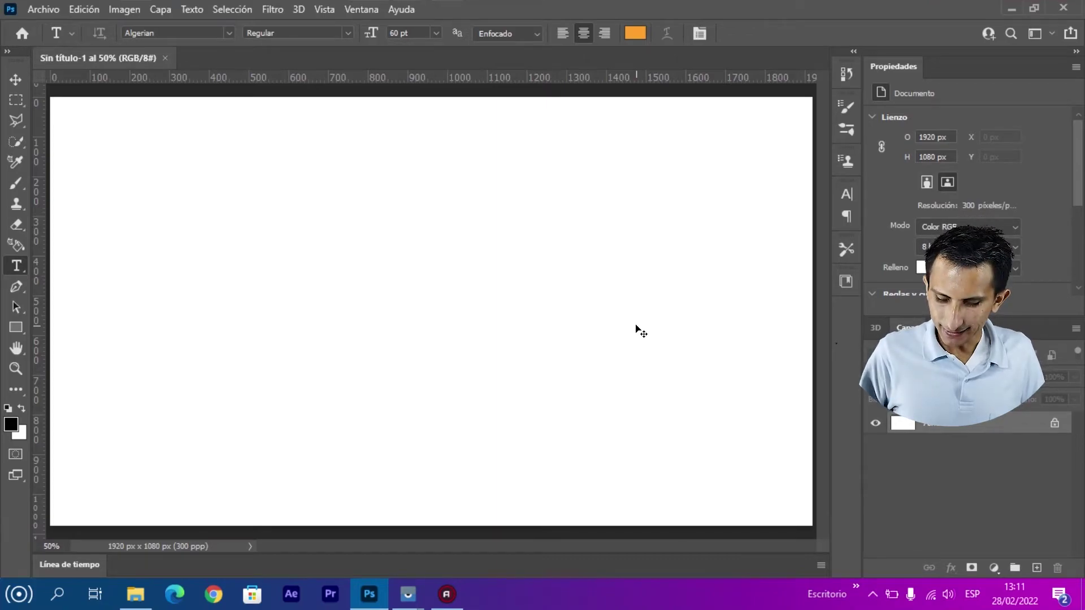
key(ctrl+0)
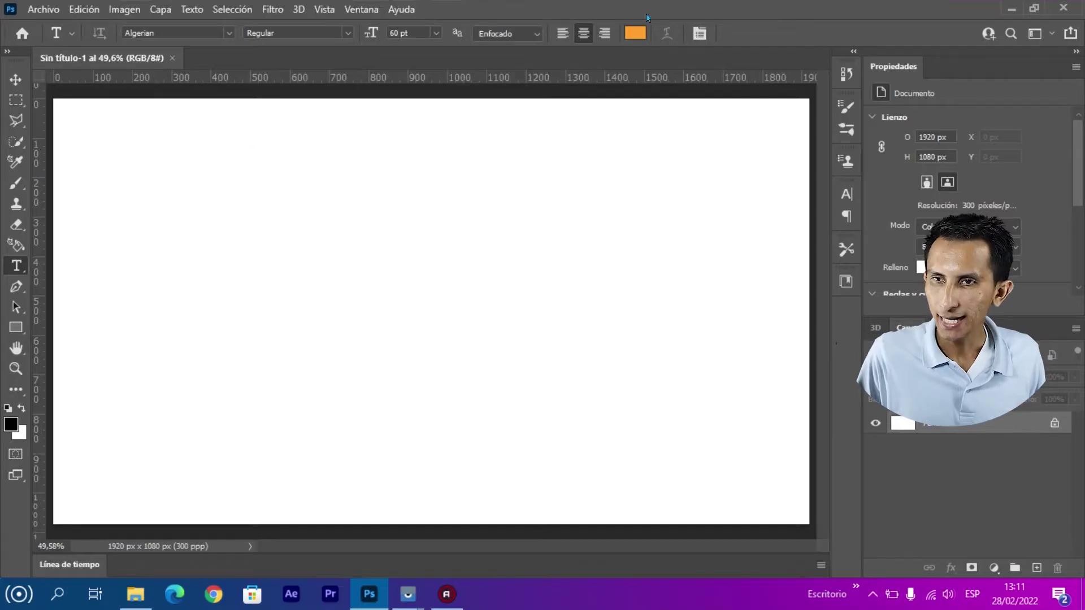
Step: Switch to the Windows desktop, open the display settings and examine the screen resolution
click(1013, 9)
right_click(485, 135)
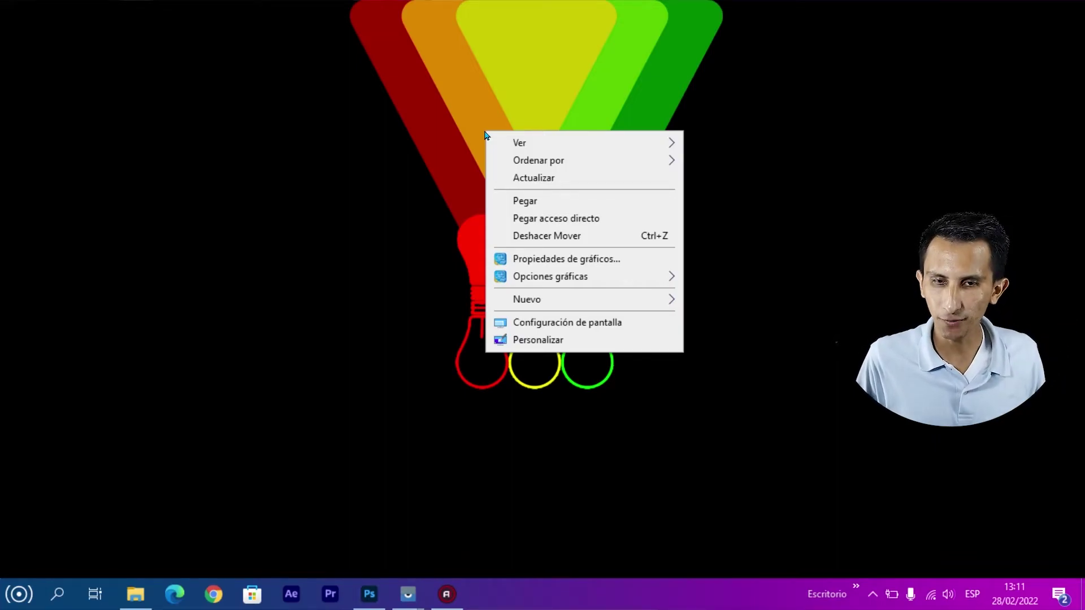
click(469, 136)
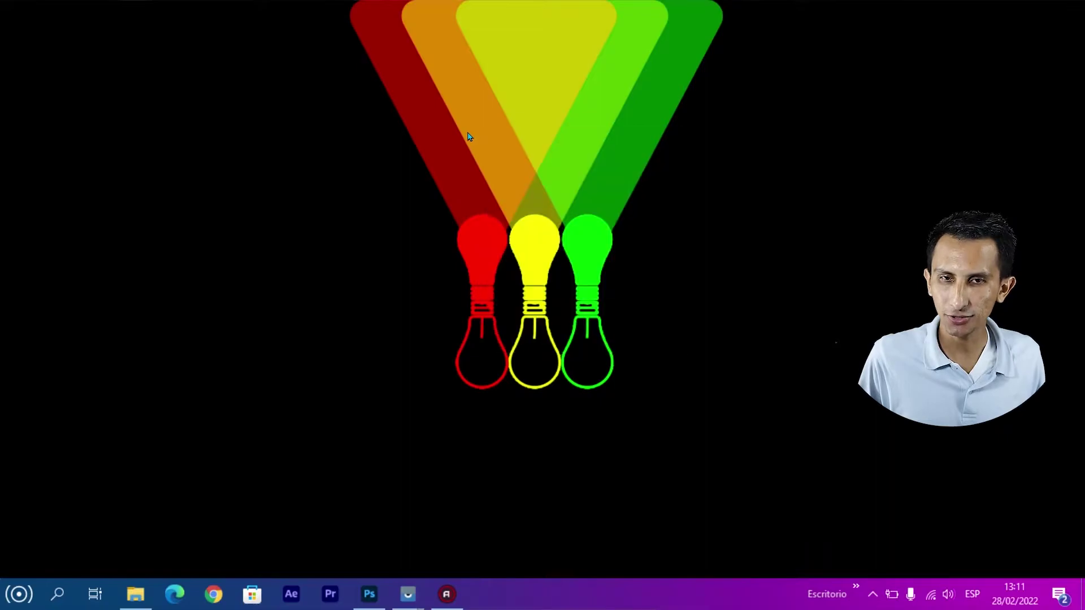
right_click(469, 137)
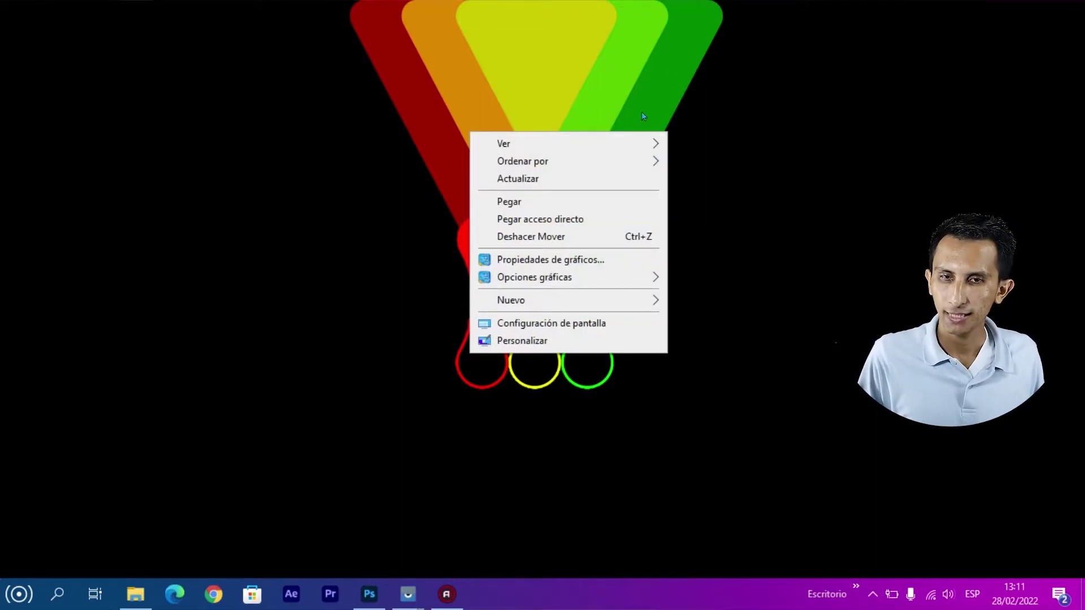
click(584, 323)
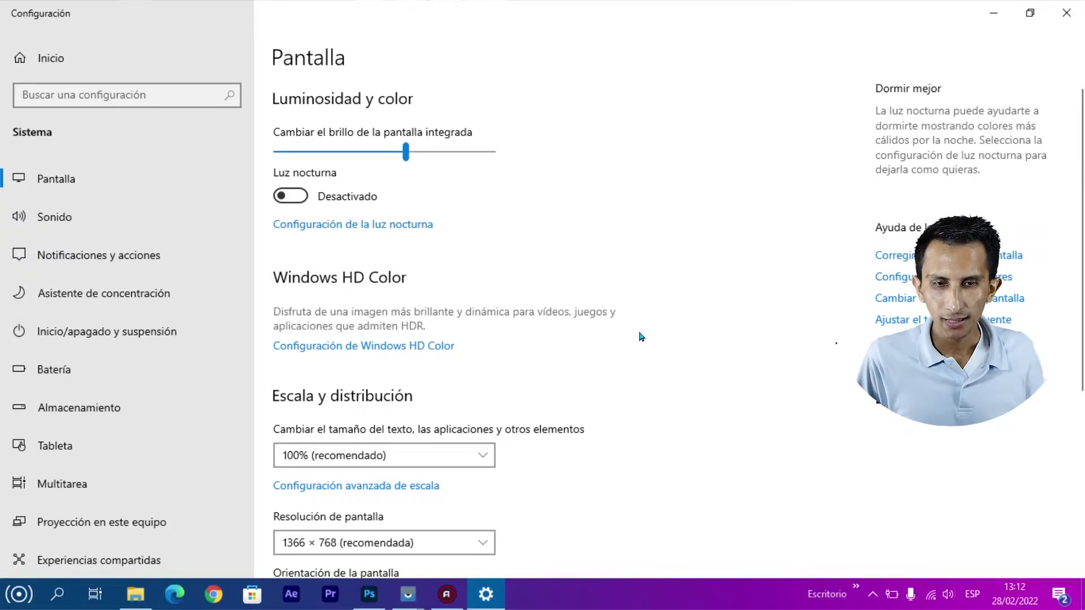
scroll(638, 336, down, 6)
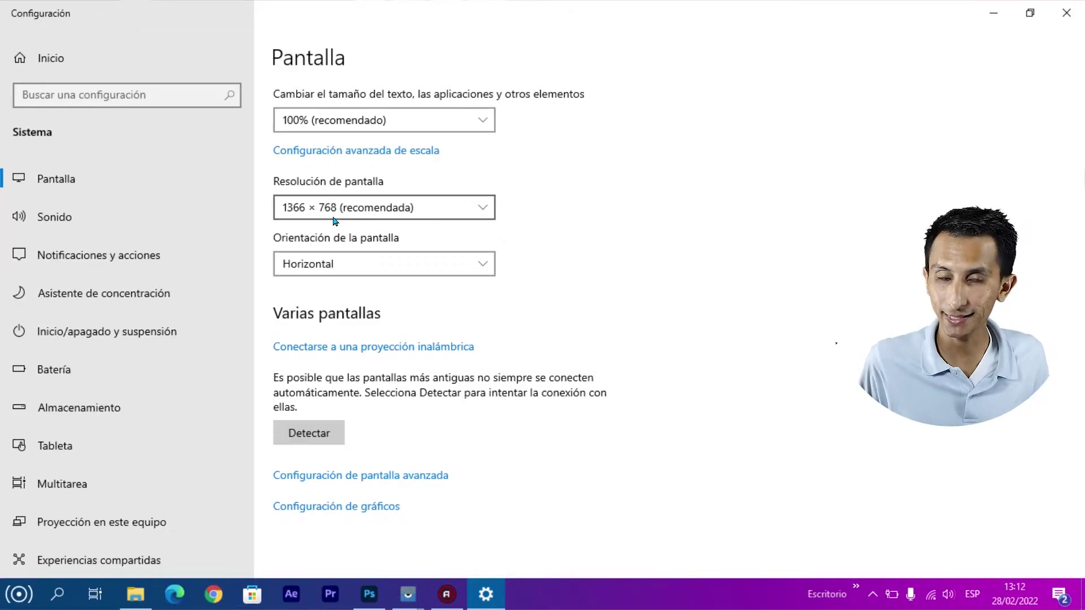
click(399, 210)
click(459, 207)
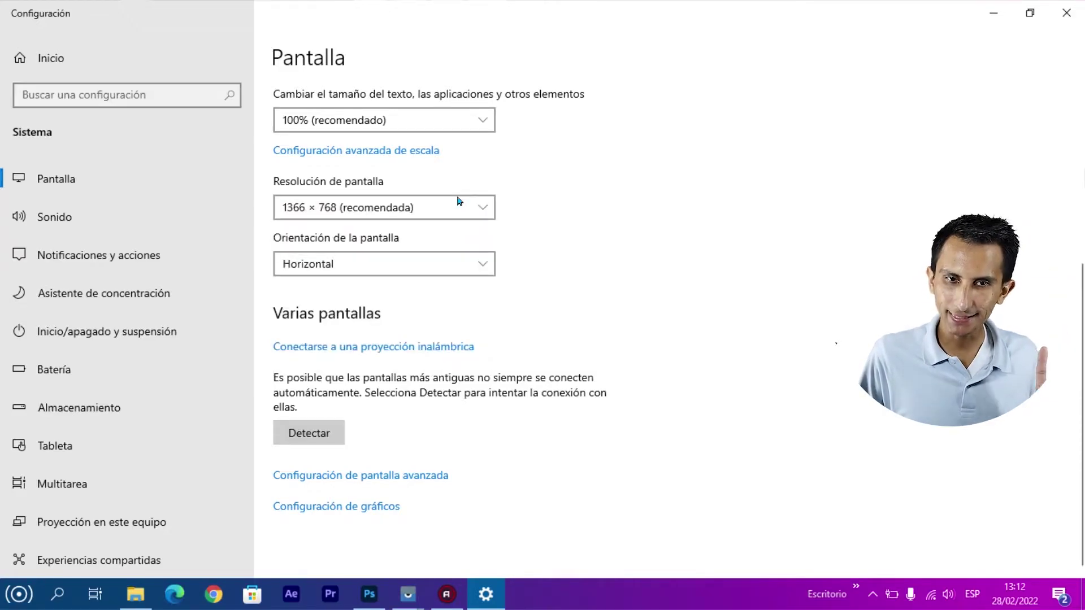
Step: Switch back to Photoshop, close the horizontal 1920 × 1080 document and open the settings for a new document
click(369, 594)
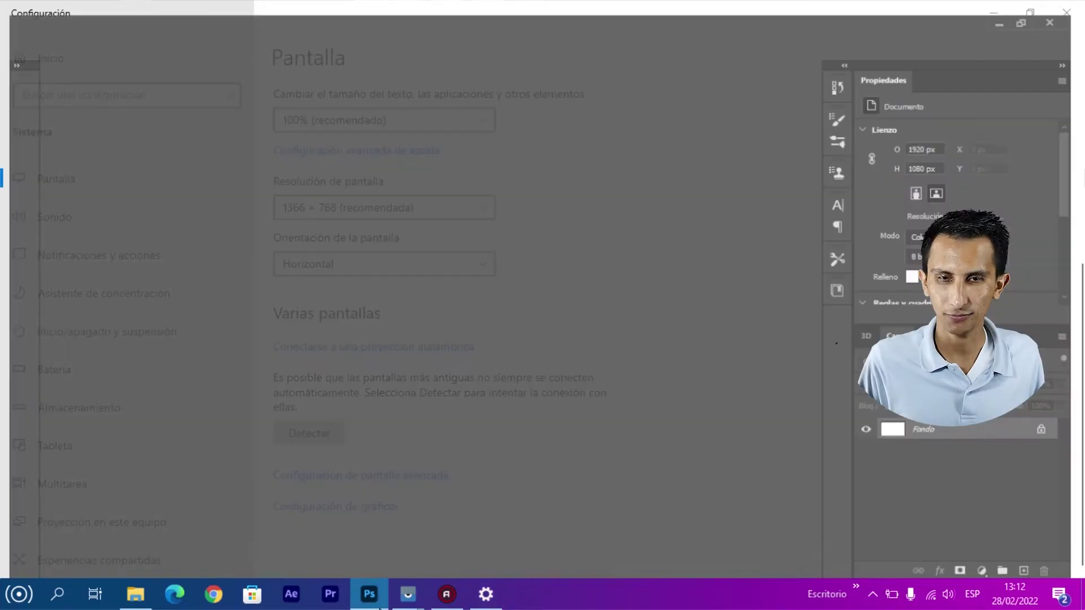
click(171, 58)
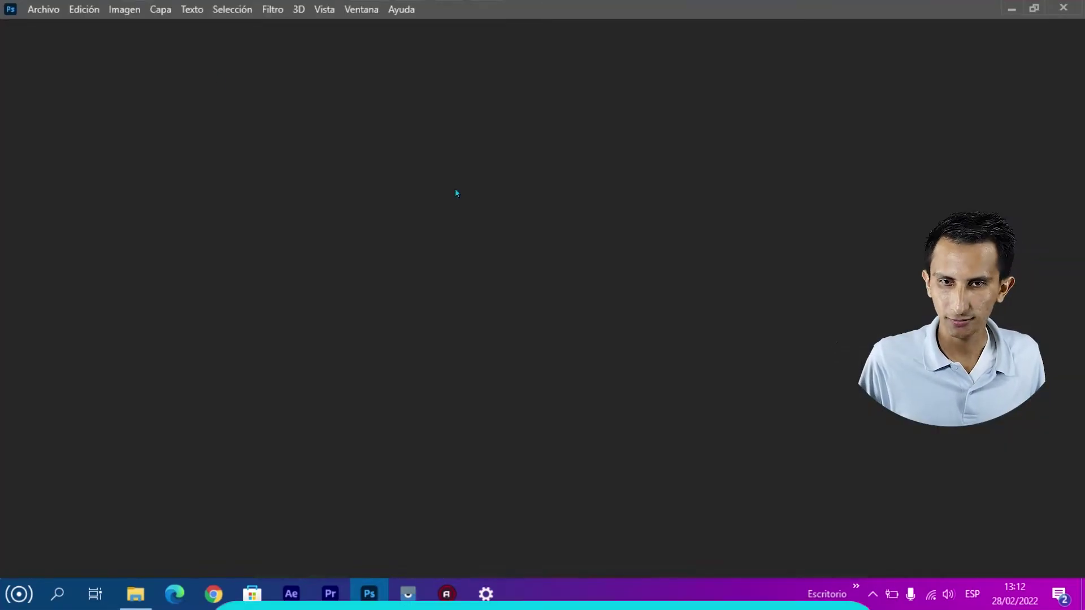
click(74, 173)
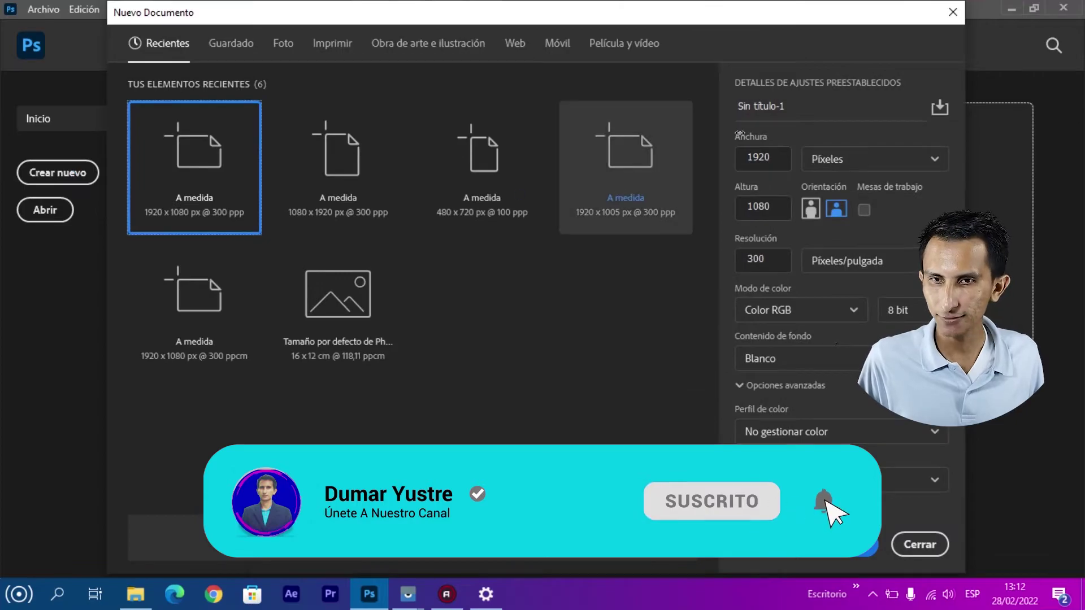
Step: Consult the screen resolution in the Windows display settings and set the new document's width to 1366 pixels
click(476, 603)
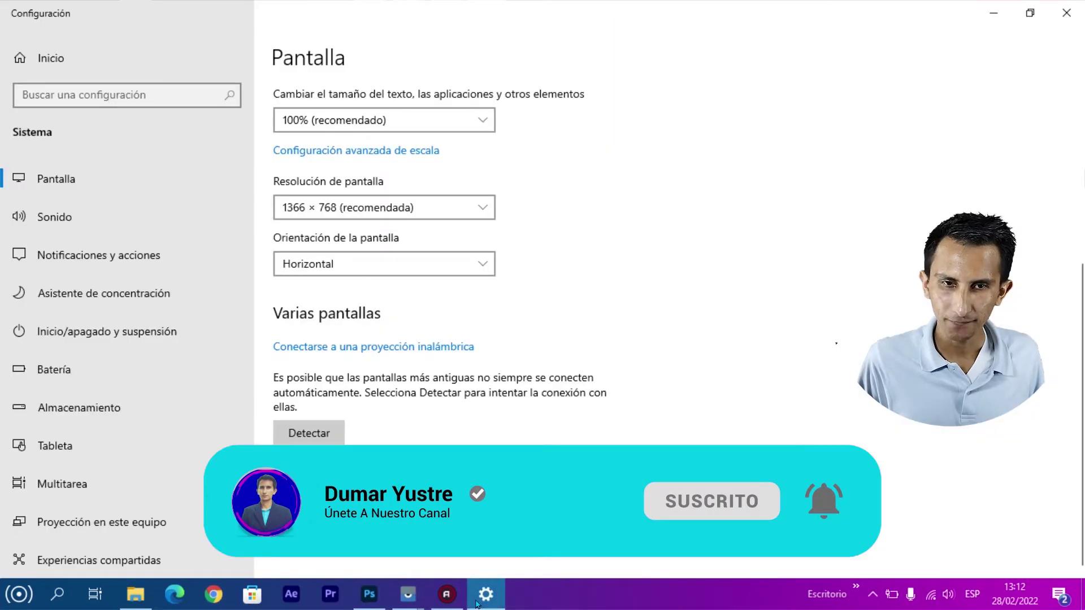
click(476, 587)
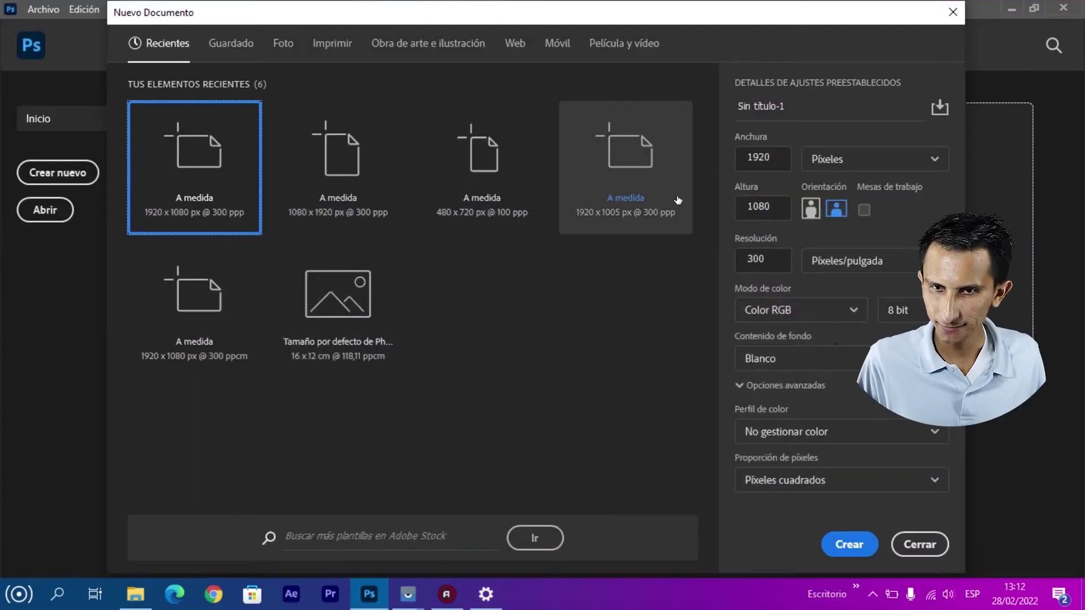
drag(770, 150, 732, 153)
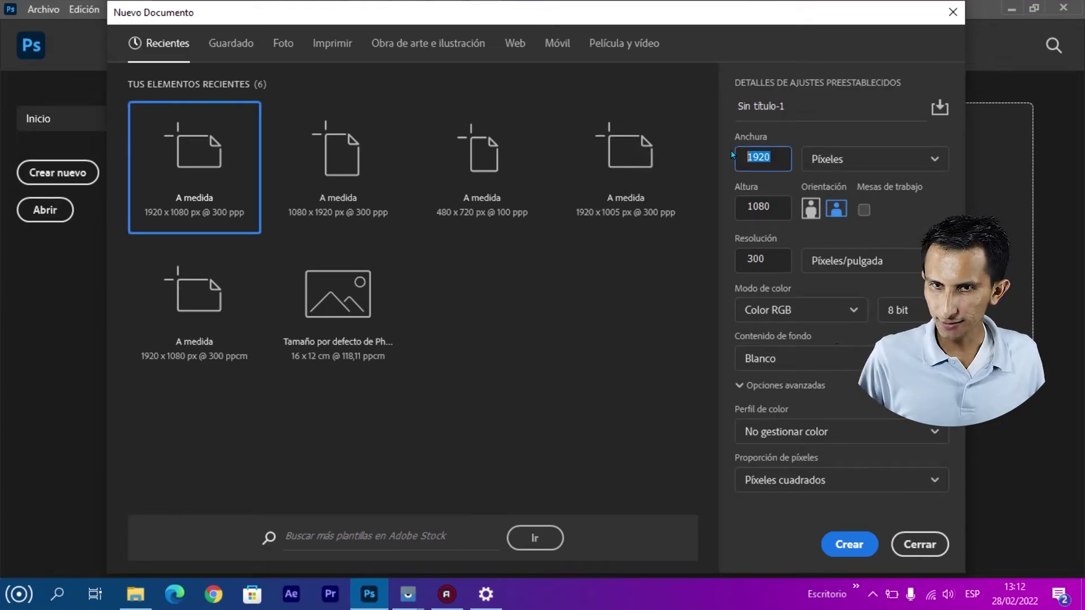
text(136)
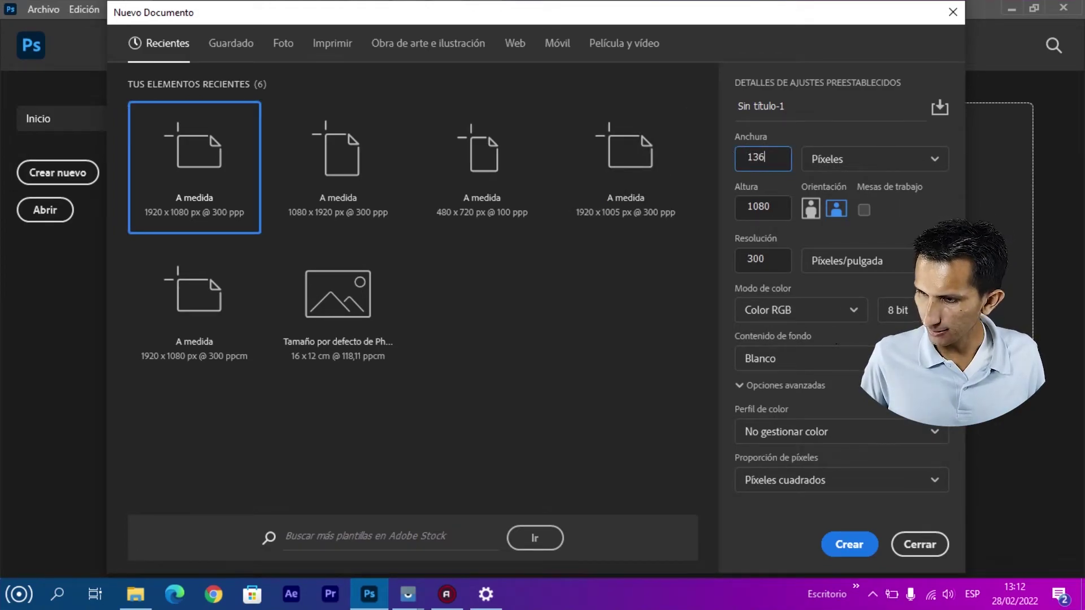
text(6)
Step: Recheck the screen resolution, set the height to 768 pixels, and create the blank document fitted to the window
click(487, 599)
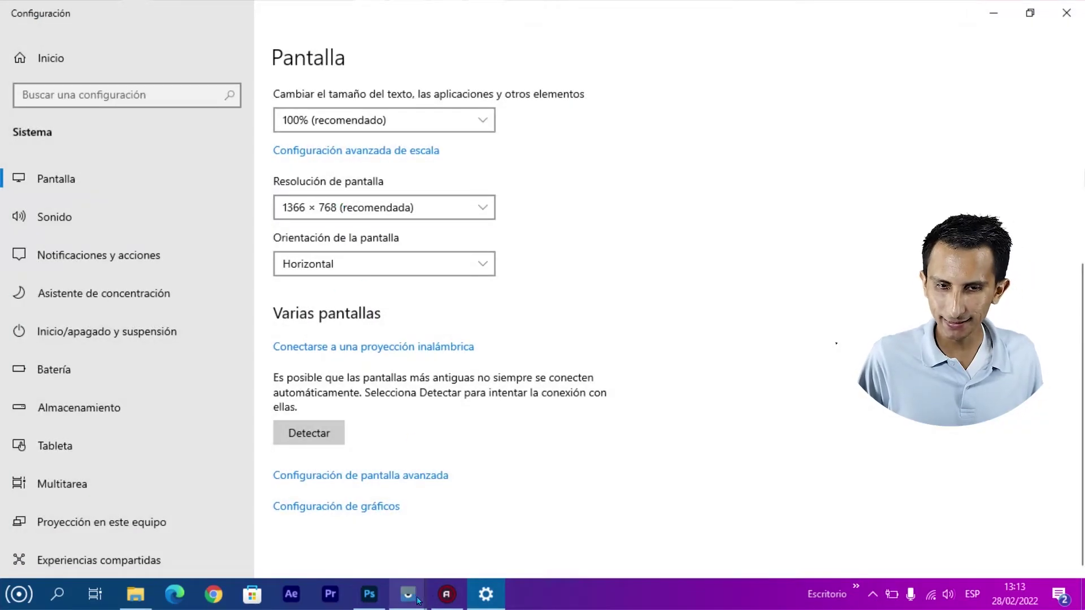
click(369, 595)
key(Tab)
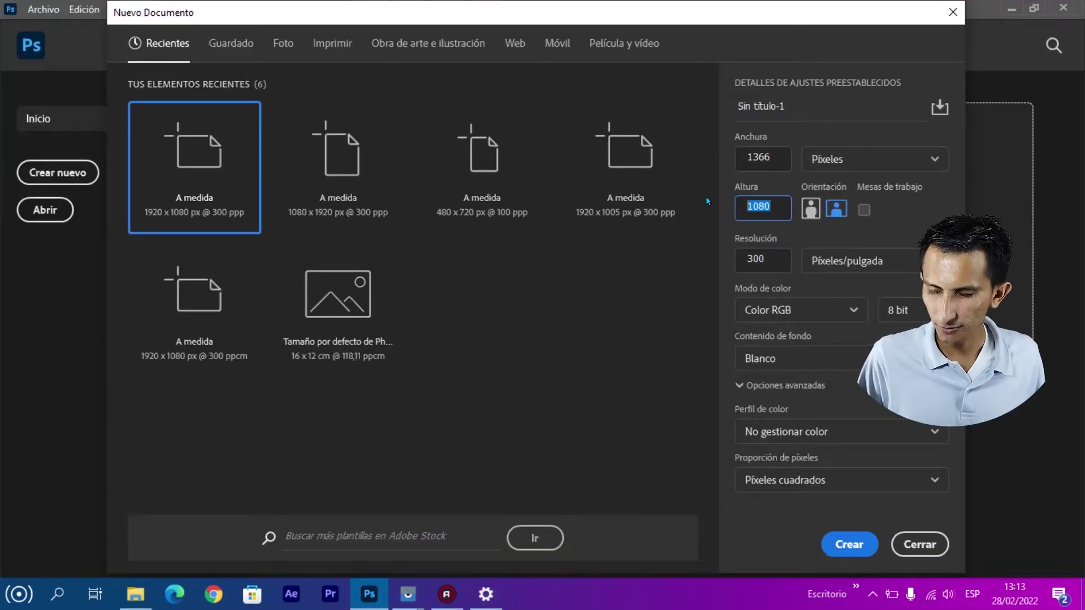
text(76)
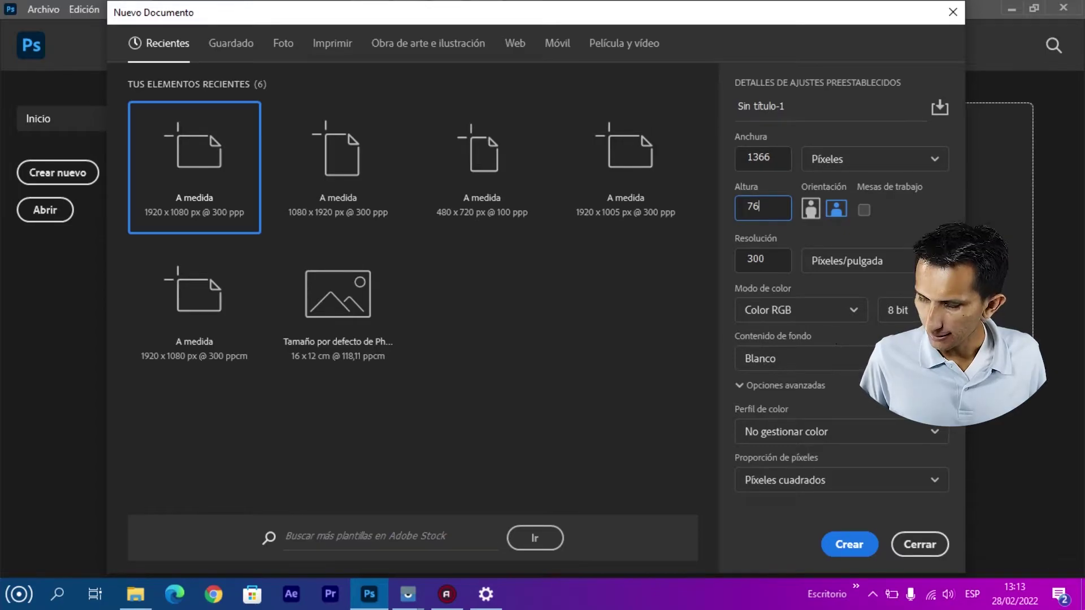
text(8)
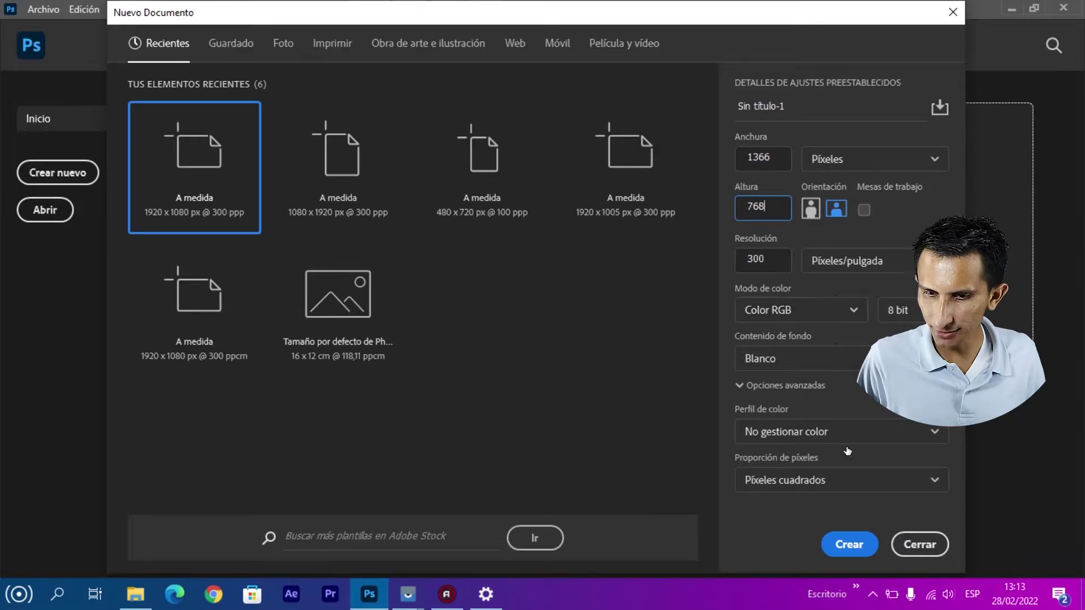
click(850, 544)
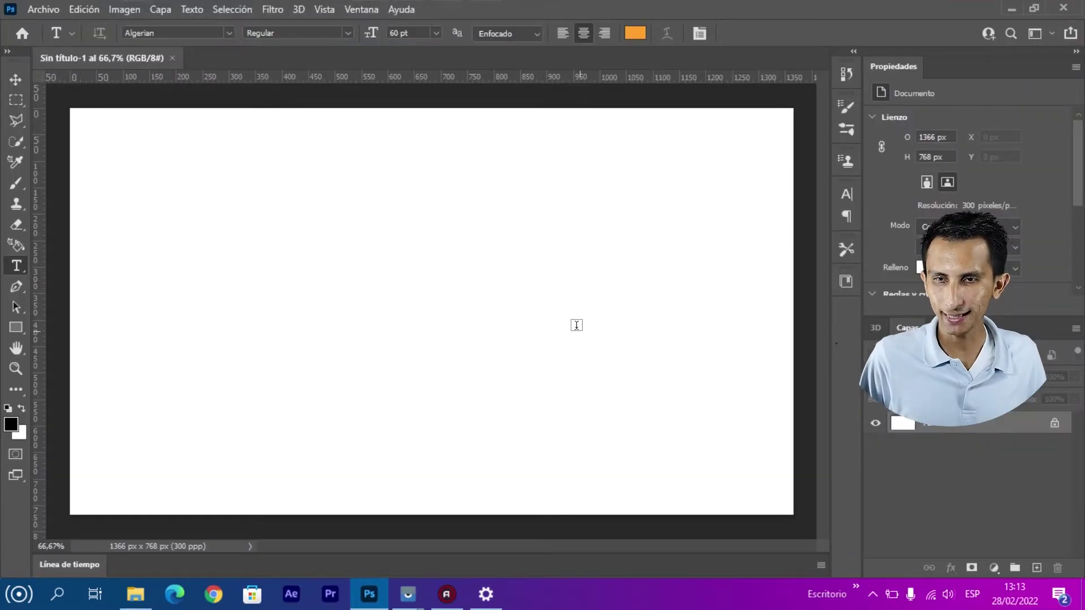
key(ctrl+0)
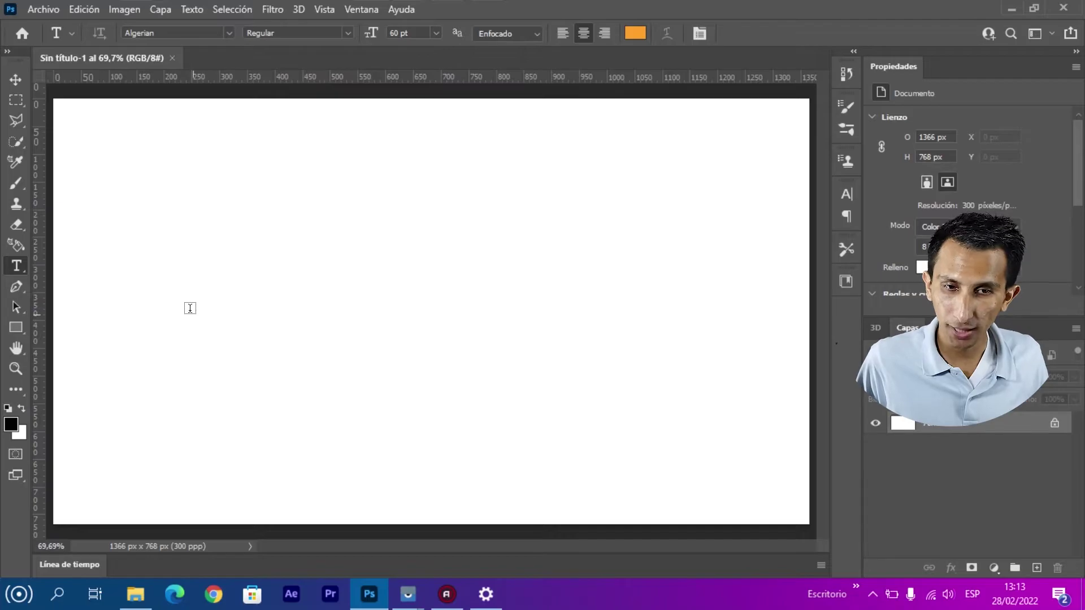
Step: Add the orange 60 pt Algerian text "Suscribete" in the upper-left part of the canvas, replacing the placeholder text
click(196, 298)
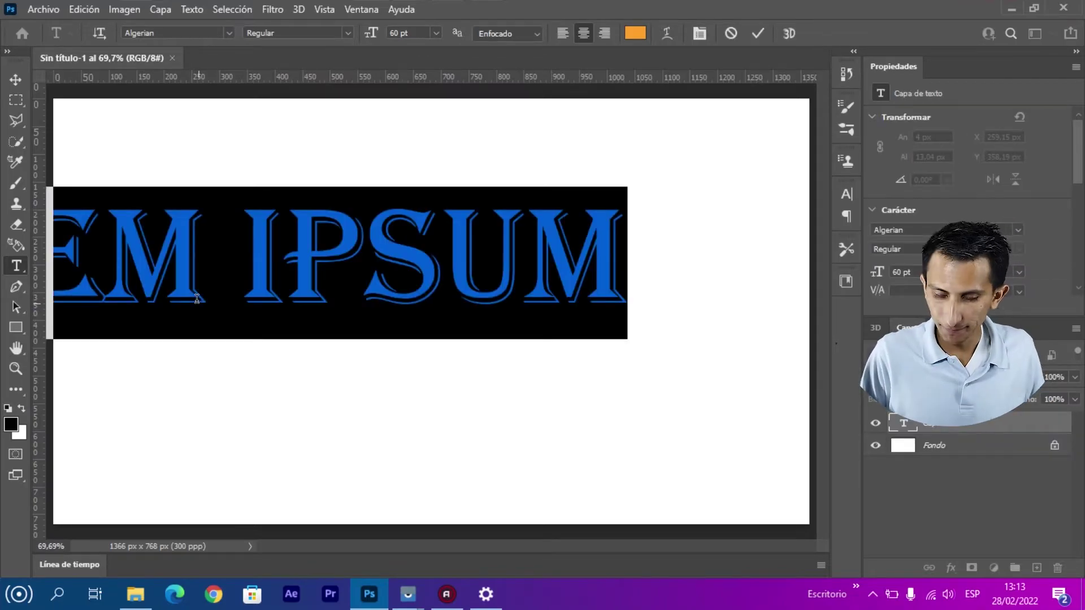
key(BackSpace)
text(S)
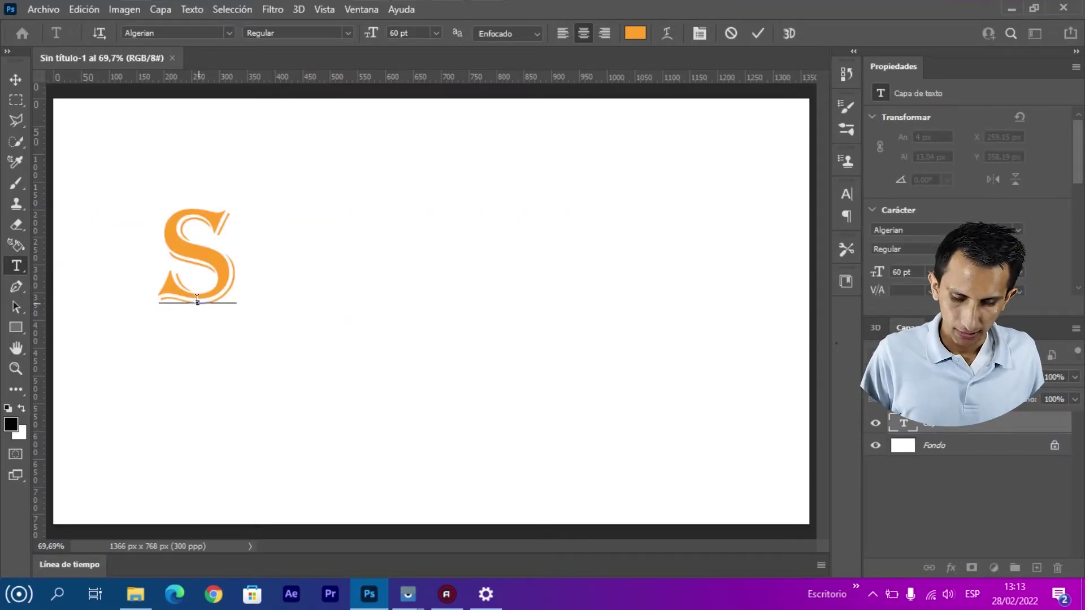
text(US)
text(CRIBETE)
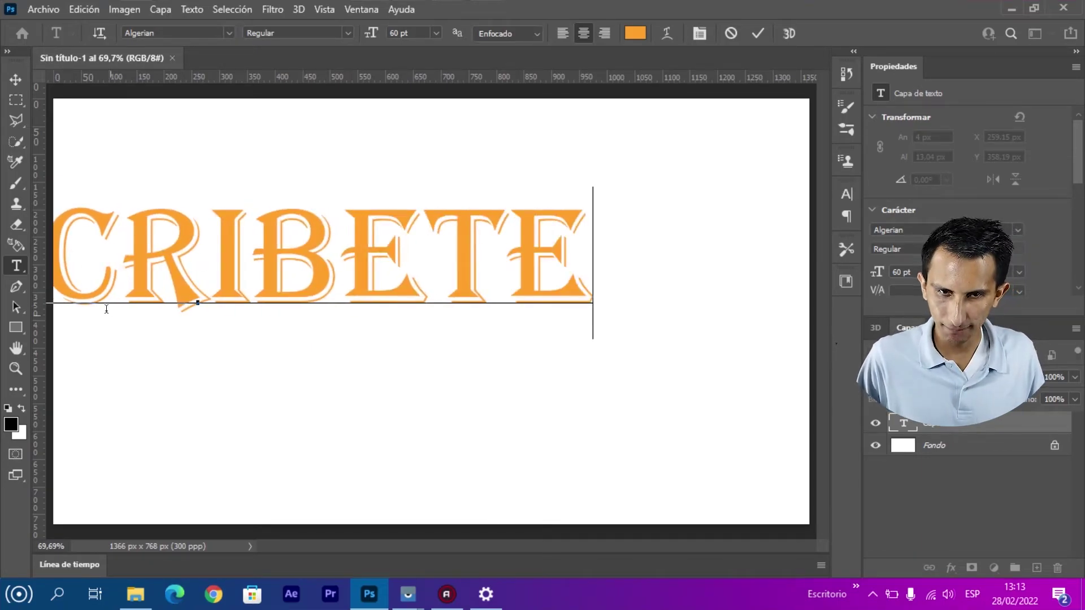
Step: Move the "Suscribete" text to the middle of the canvas and start a free transform on it
click(15, 79)
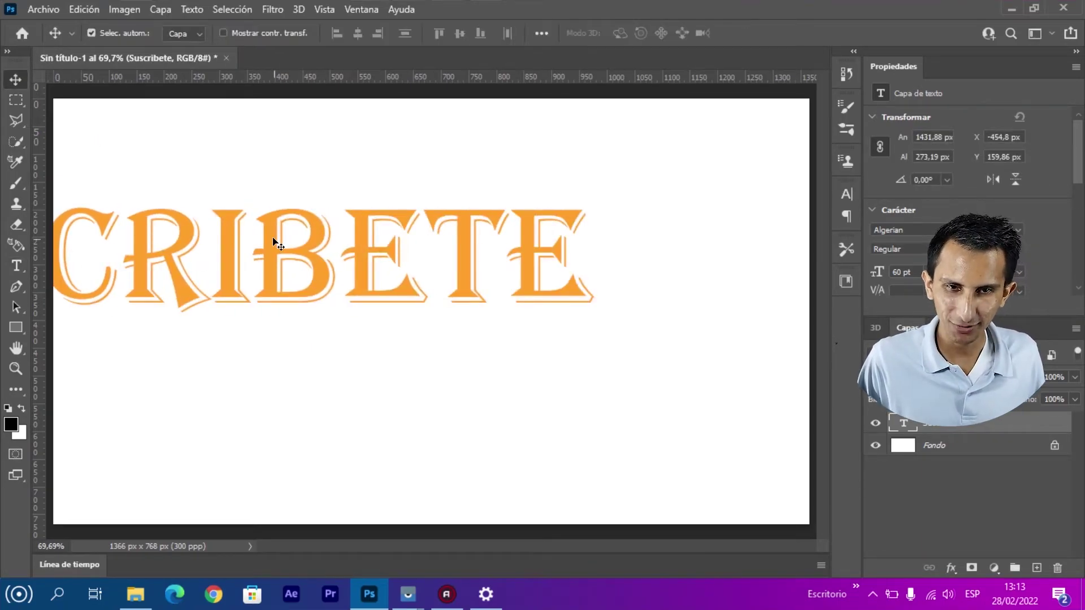
drag(313, 261, 492, 296)
key(ctrl+t)
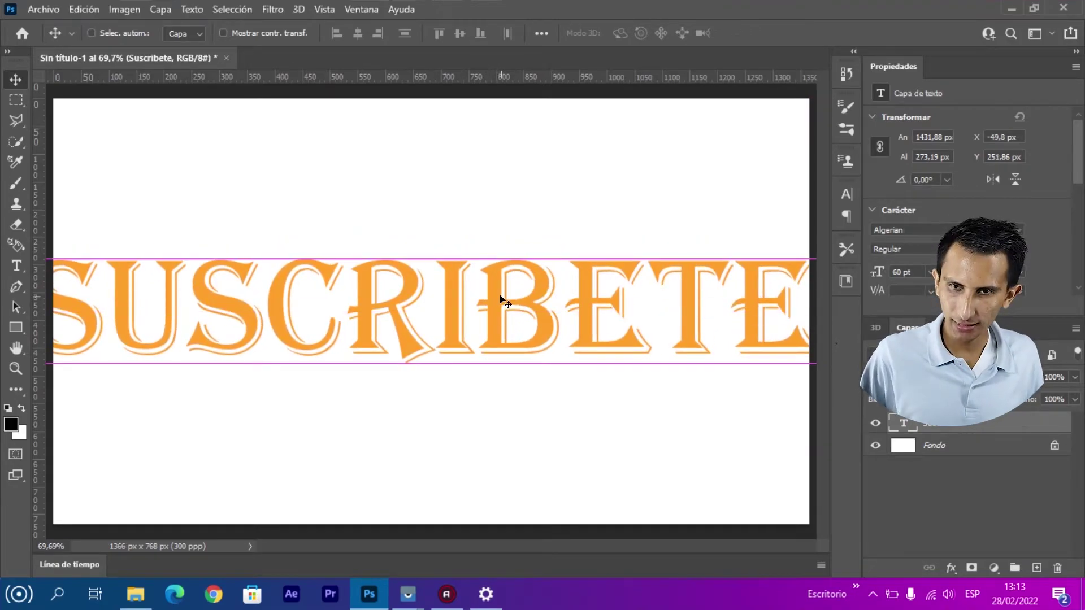